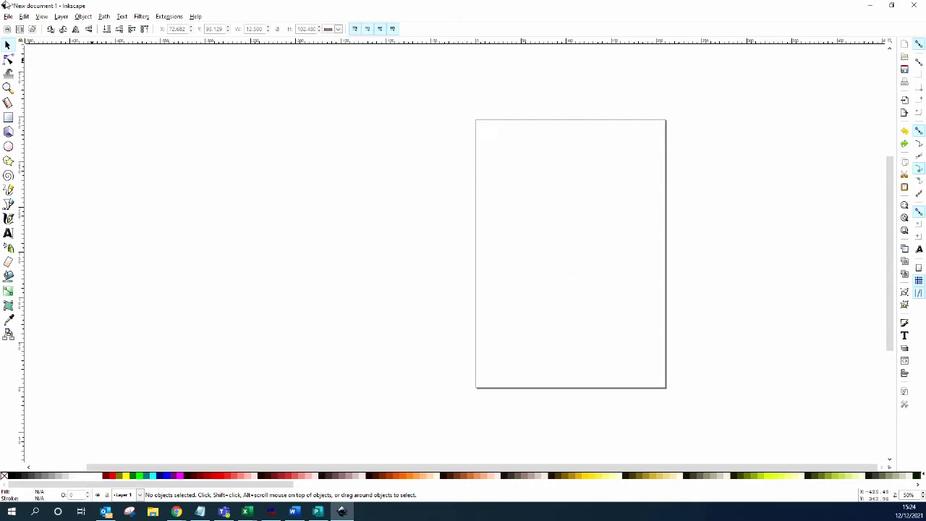
Step: Set the page width and height to 37 mm in Document Properties, then zoom in on the page
click(8, 16)
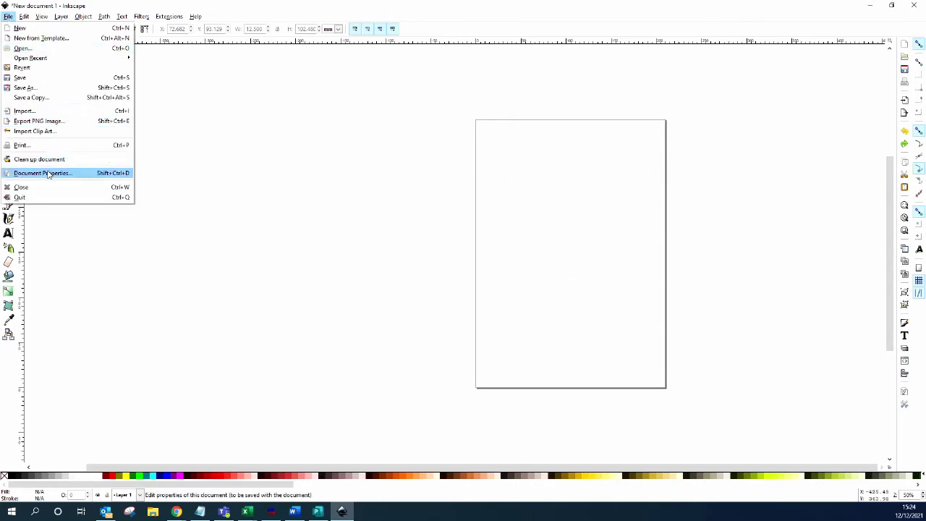
click(48, 173)
drag(628, 136, 478, 105)
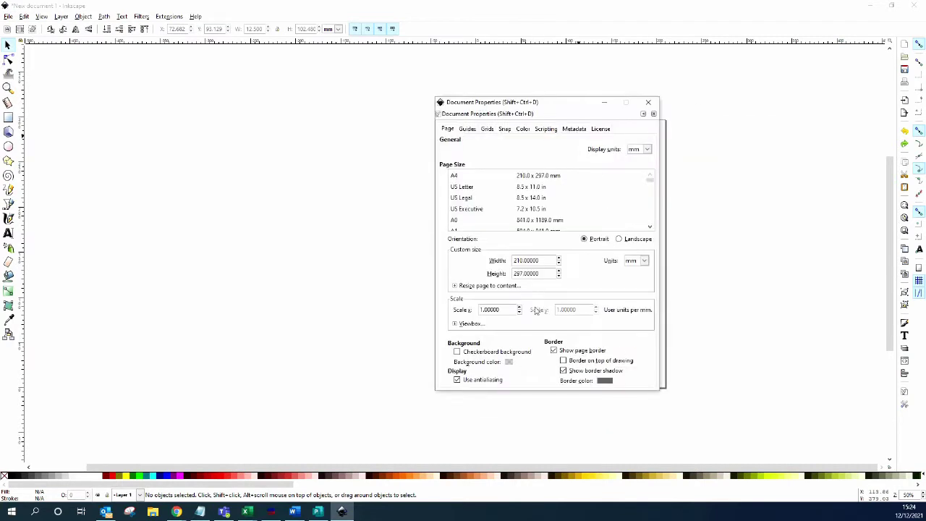
double_click(535, 259)
text(87)
double_click(523, 275)
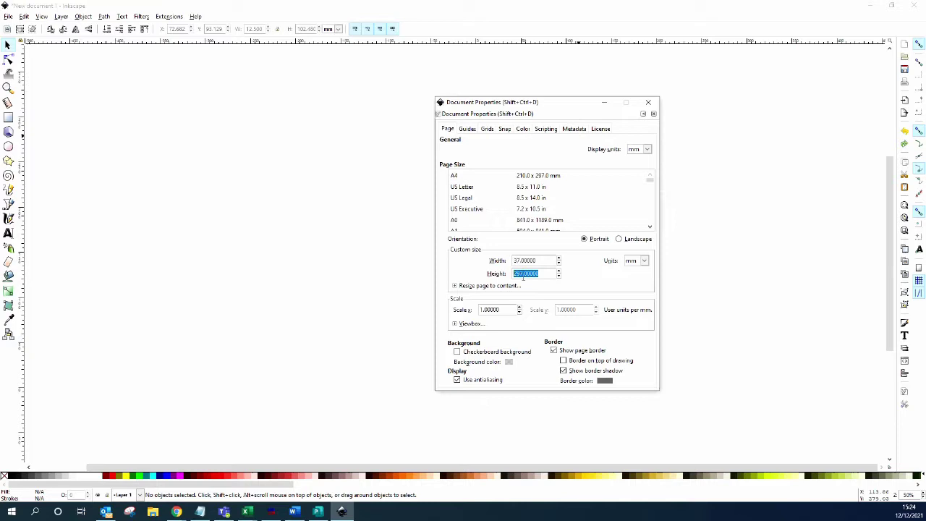
text(37)
key(Return)
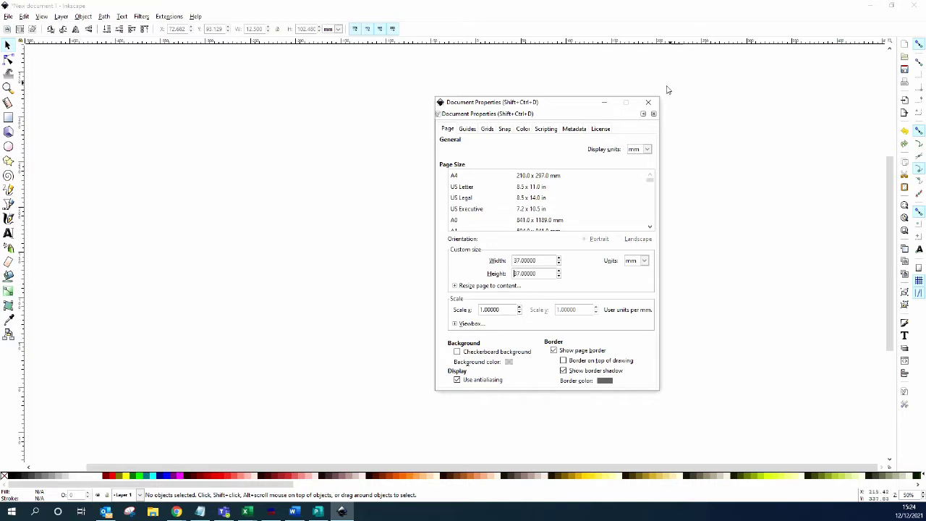
click(648, 102)
scroll(489, 395, up, 2)
scroll(496, 436, down, 1)
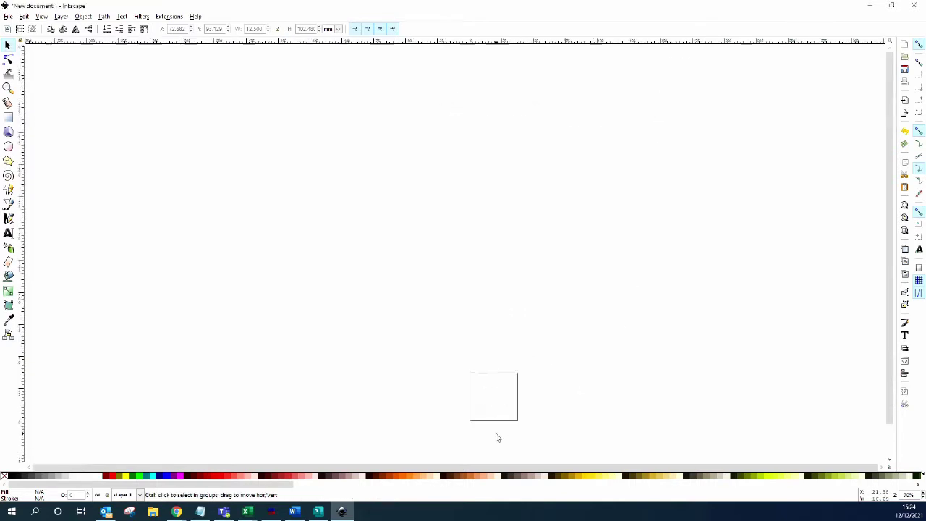
scroll(496, 436, up, 3)
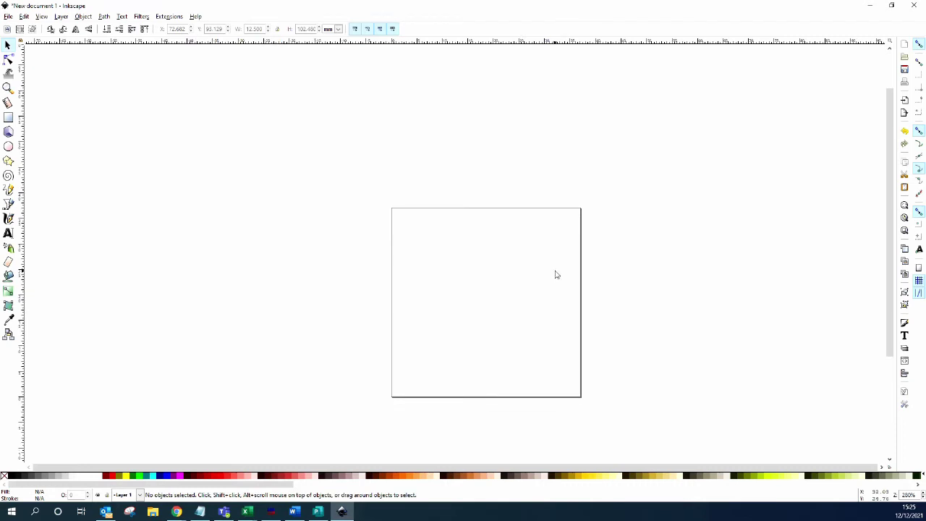
Step: Paste the captured guitar pick image, scale it onto the page, trace it, and delete the original bitmap
click(343, 511)
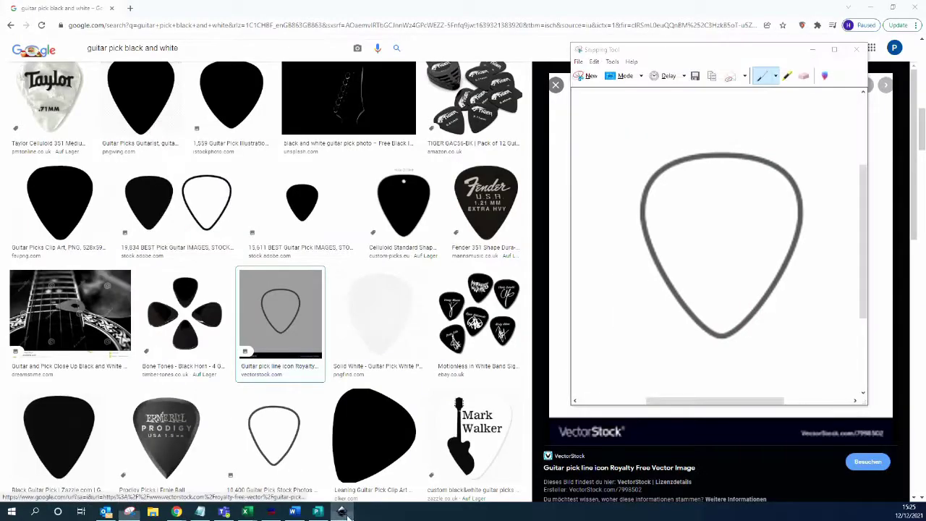
click(343, 512)
key(ctrl+v)
drag(314, 104, 478, 272)
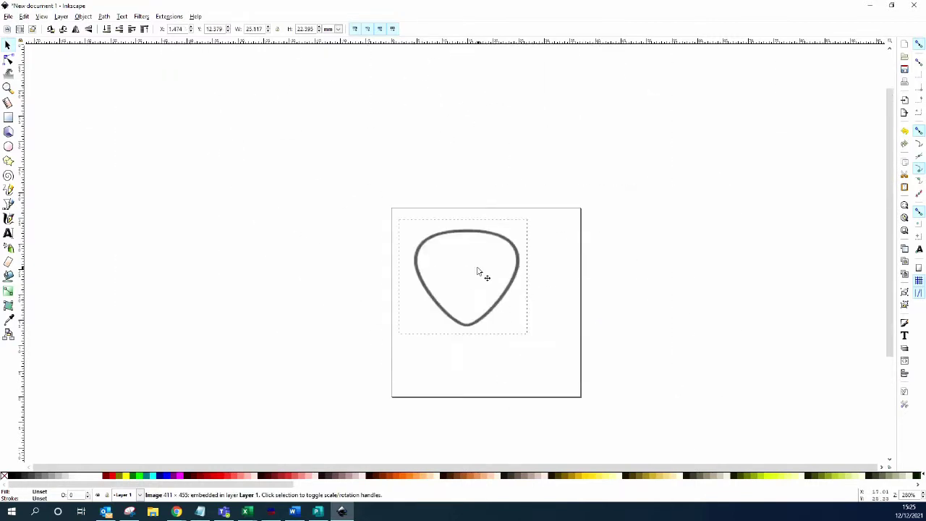
right_click(477, 271)
click(530, 370)
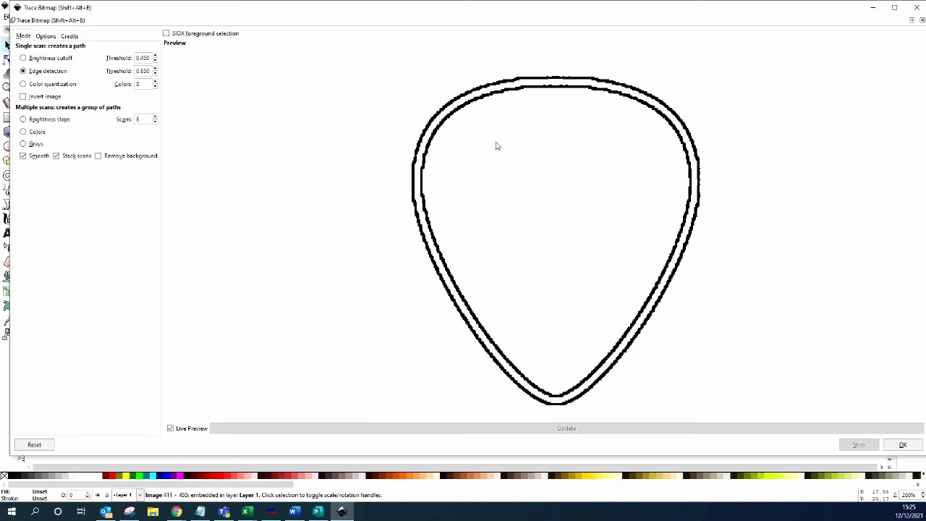
click(902, 444)
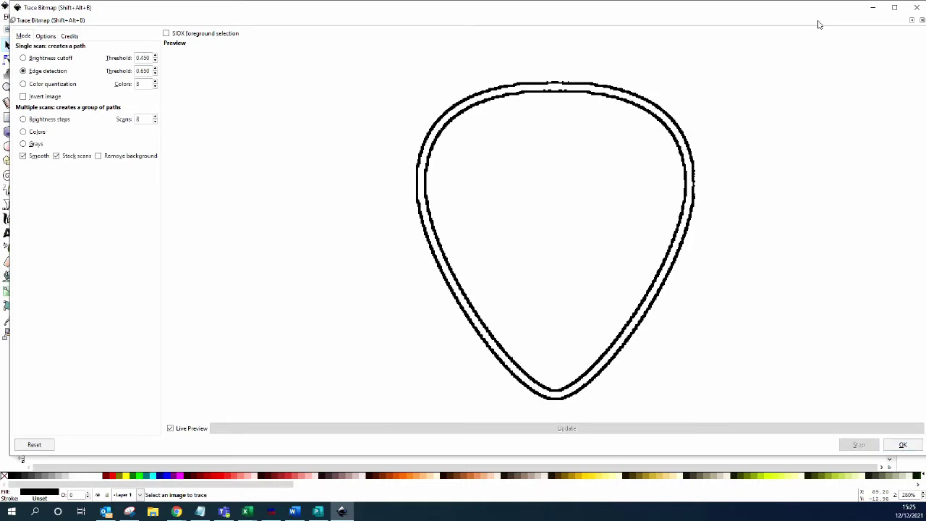
click(915, 8)
mouse_move(466, 297)
mouse_down()
mouse_move(520, 269)
mouse_move(626, 286)
mouse_up()
key(Delete)
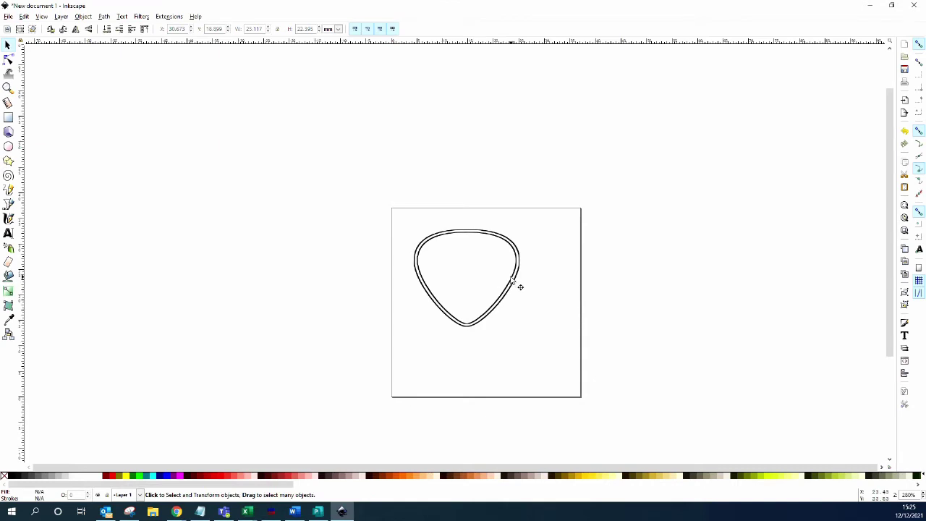
Step: Resize the traced pick outline to 25 mm wide by 28 mm tall and centre it on the page
click(514, 284)
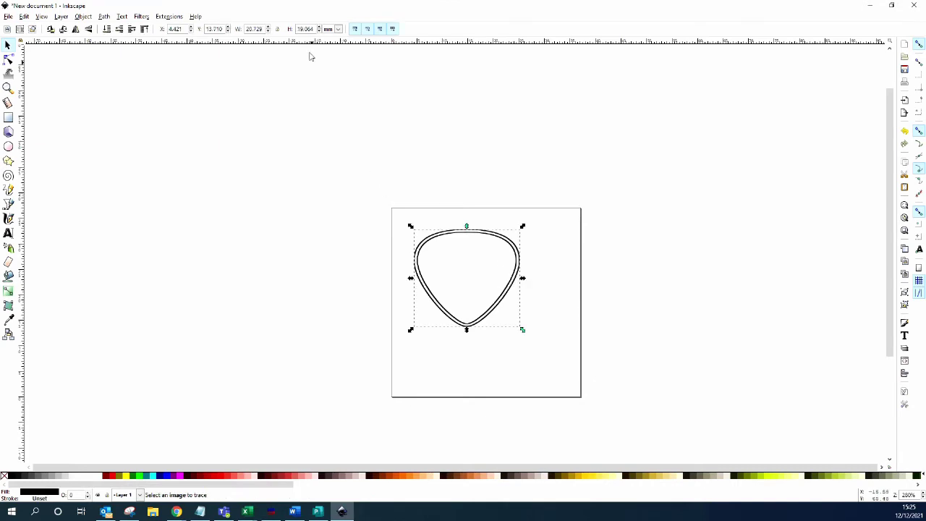
double_click(254, 29)
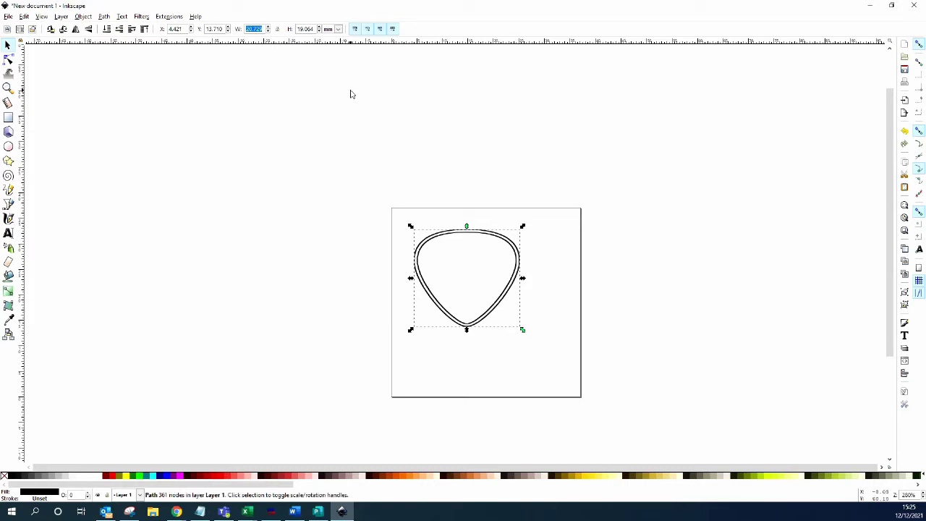
text(25)
key(Return)
double_click(302, 29)
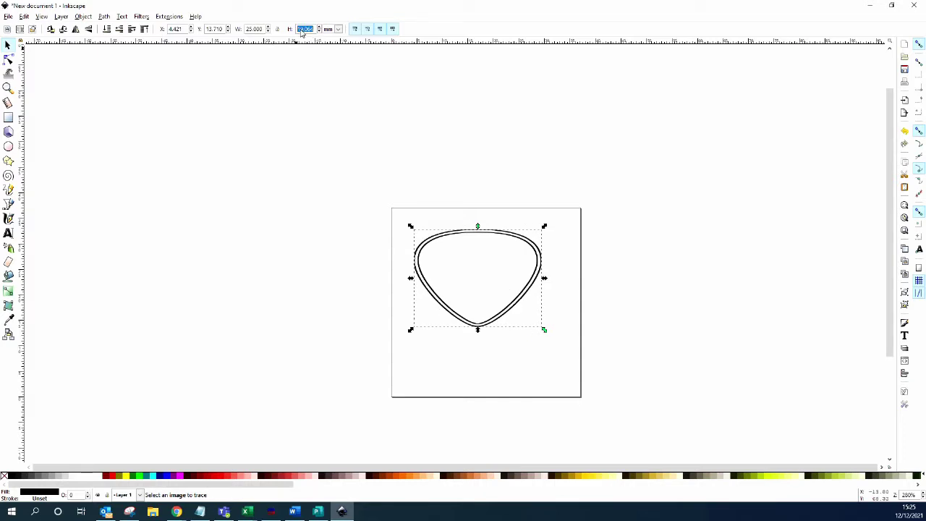
text(28)
key(Return)
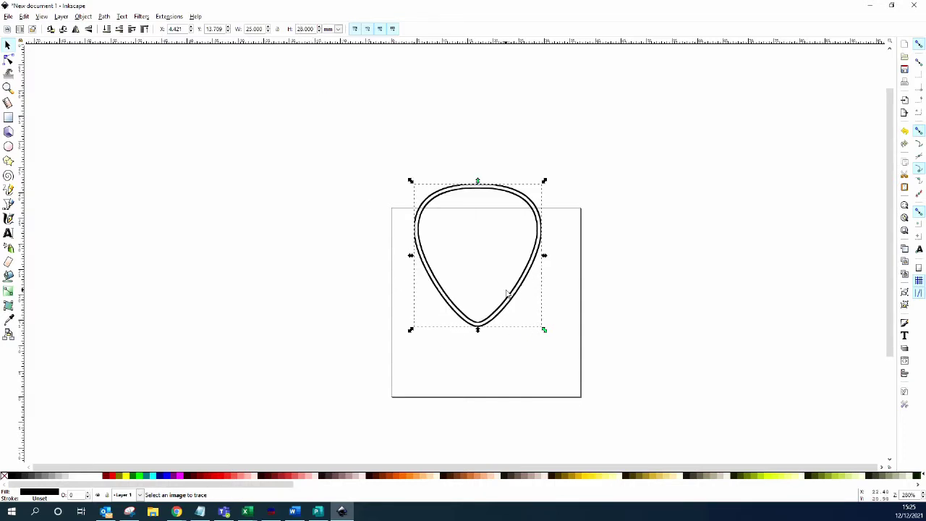
drag(514, 296, 525, 329)
click(722, 260)
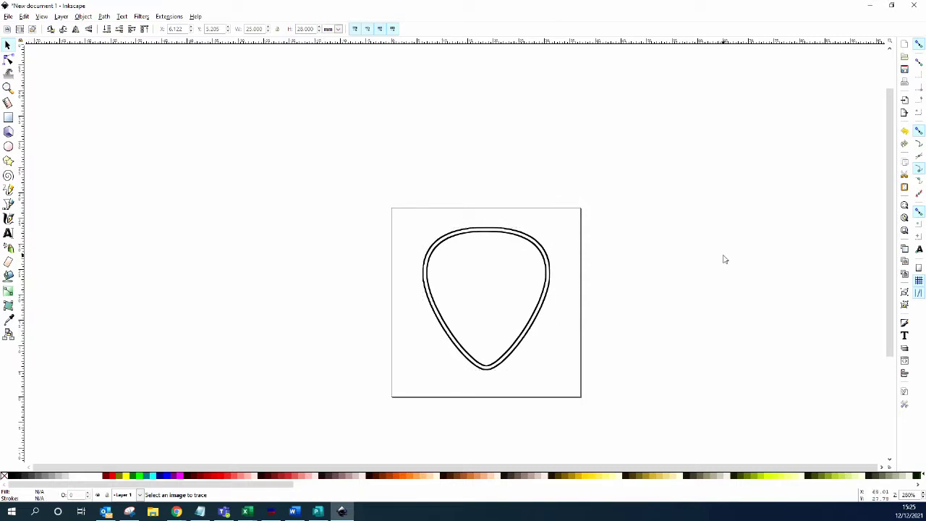
Step: Generate G-code with Extensions > 305 Engineering > Raster 2 Laser GCode generator at 5 pixel/mm, speed 250
click(171, 18)
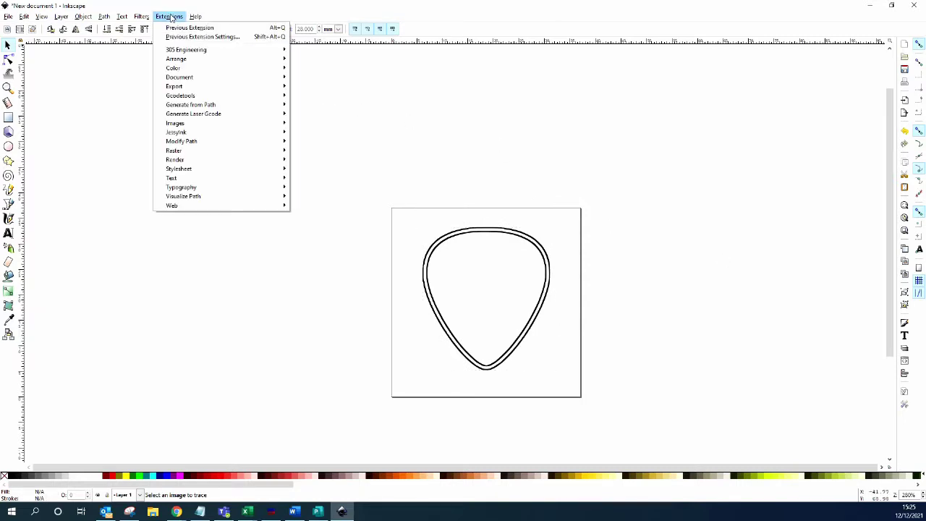
mouse_move(184, 51)
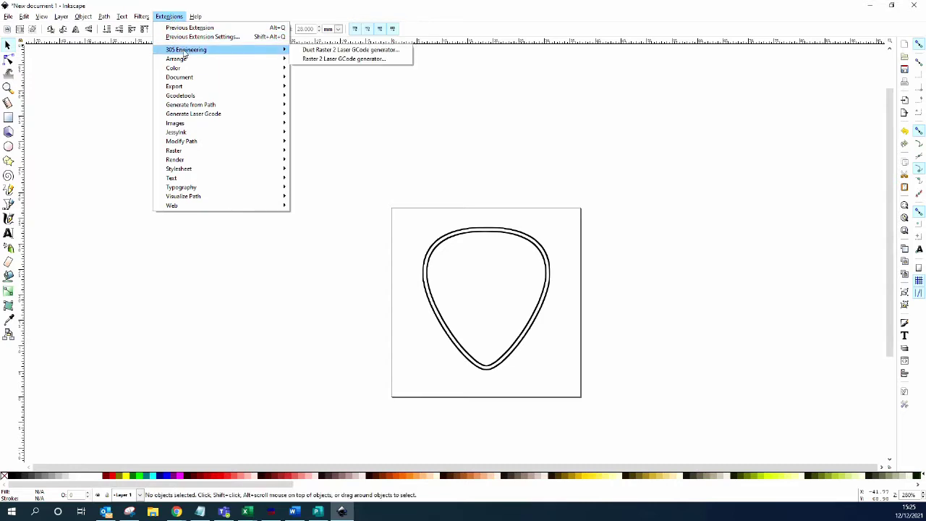
click(346, 63)
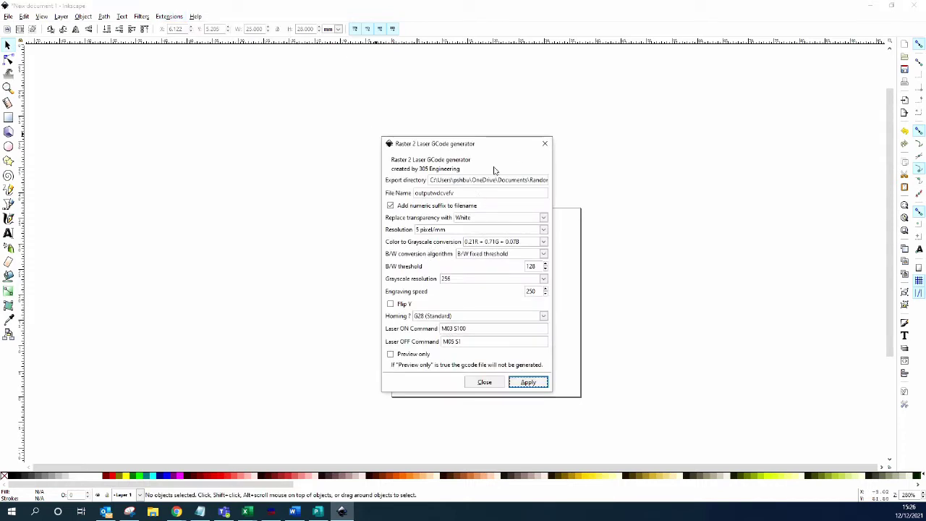
click(529, 385)
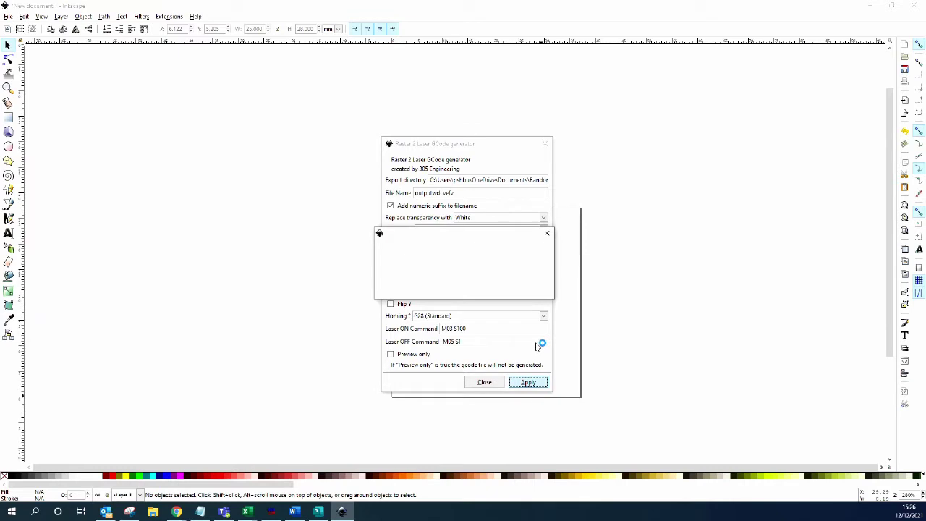
click(544, 143)
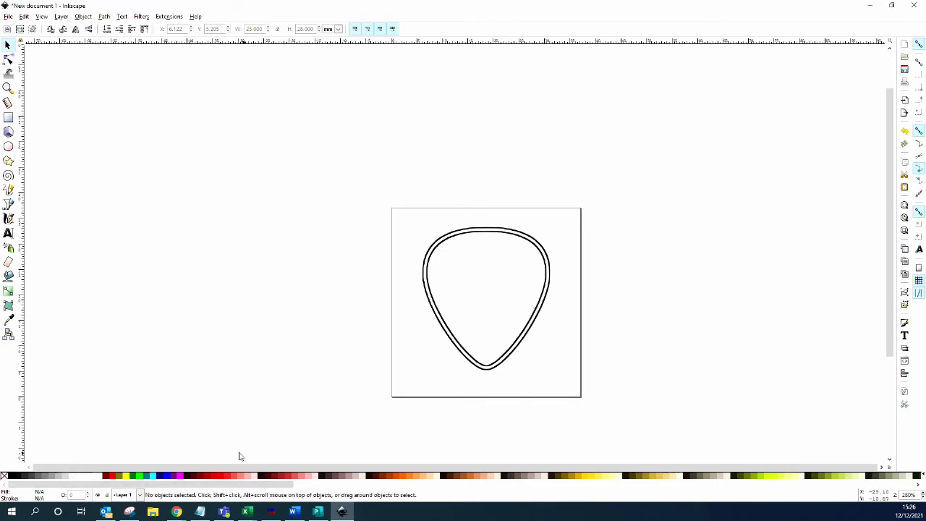
Step: Snip the MAKE IT text from Notepad and paste it into the Inkscape page
click(202, 512)
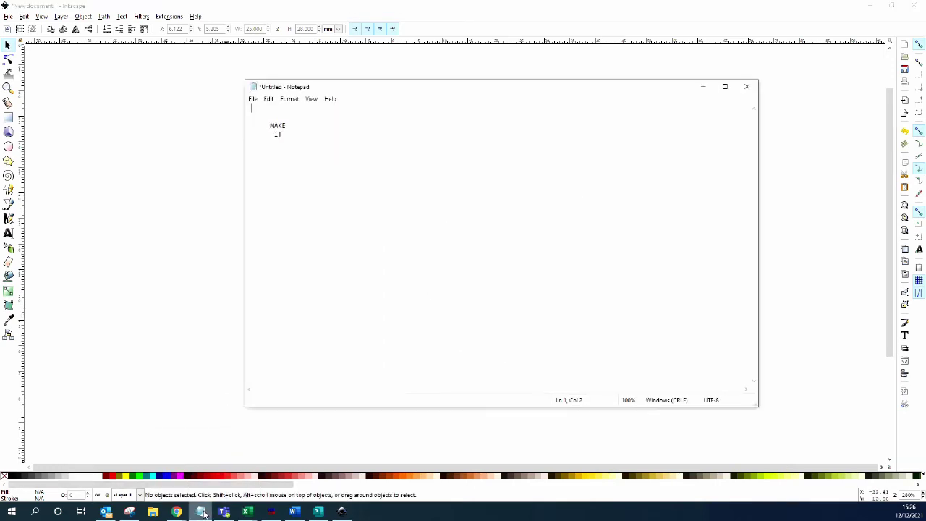
click(129, 512)
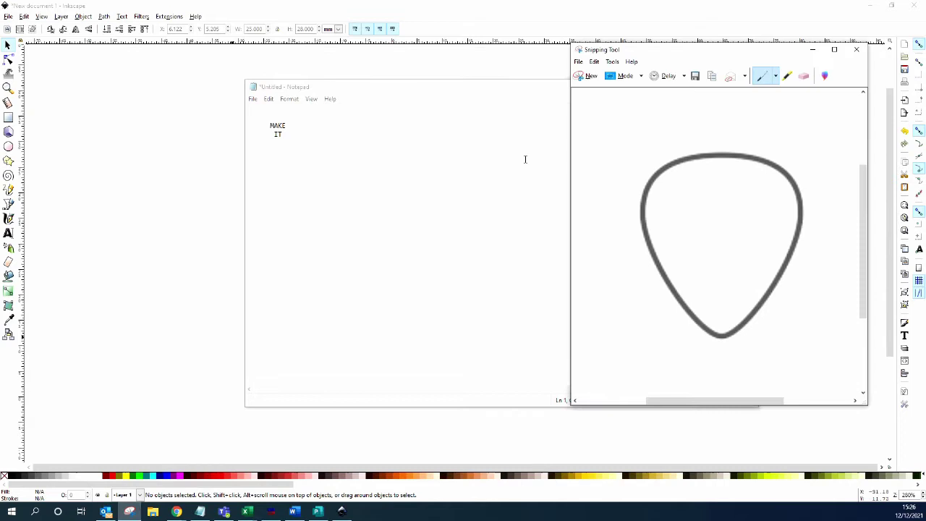
click(587, 76)
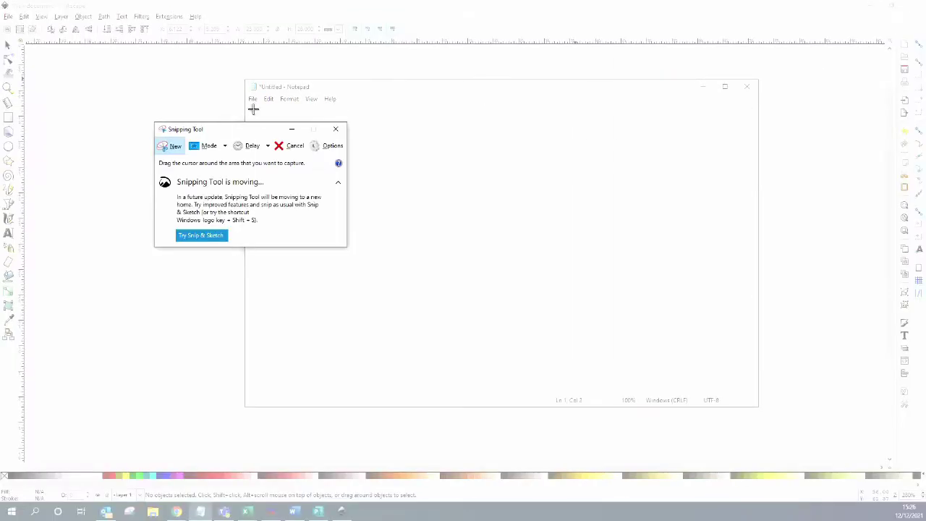
drag(252, 107, 834, 202)
click(834, 202)
key(ctrl+v)
Step: Trace the MAKE IT image using Brightness cutoff with a 0.720 threshold
right_click(510, 253)
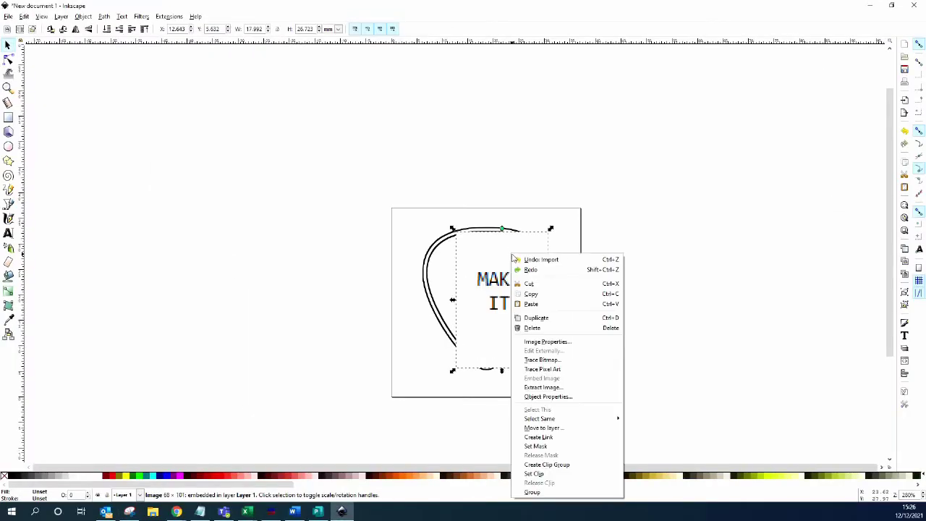
click(557, 360)
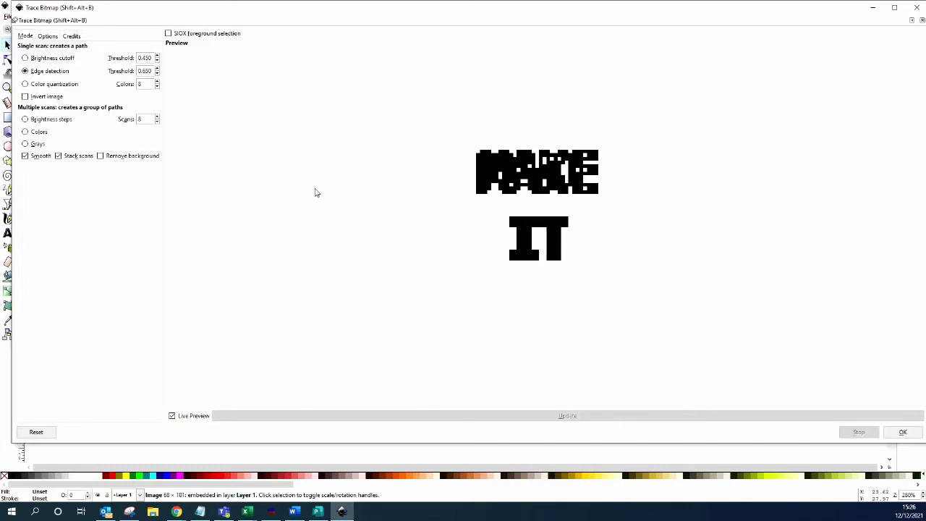
click(156, 74)
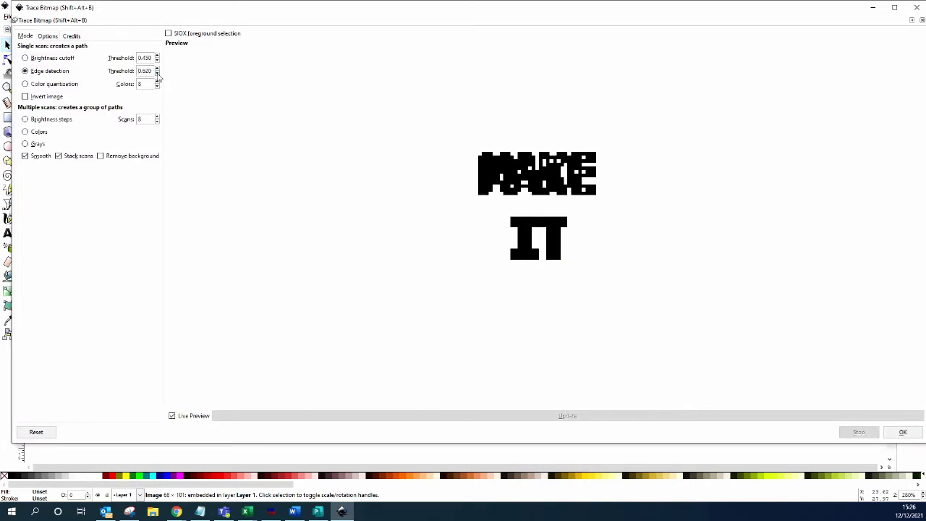
scroll(157, 71, up, 10)
click(157, 58)
scroll(157, 58, up, 7)
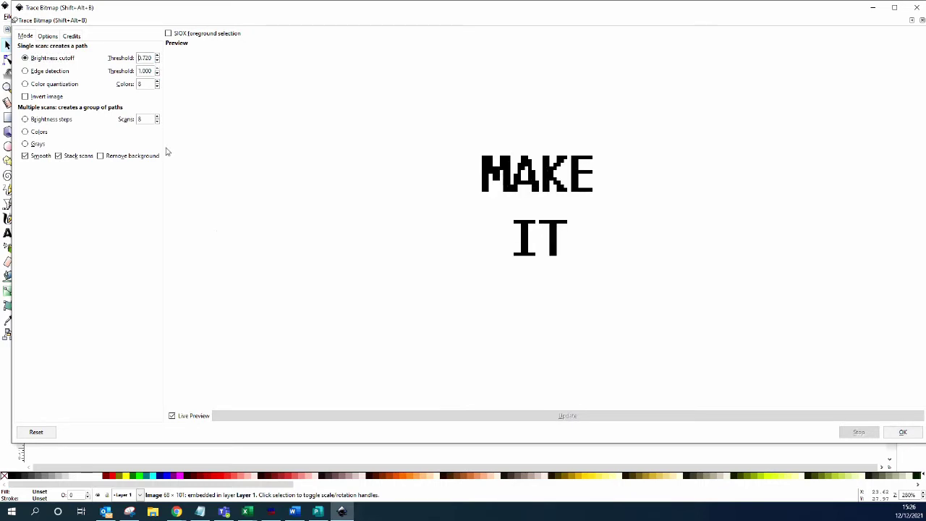
click(909, 439)
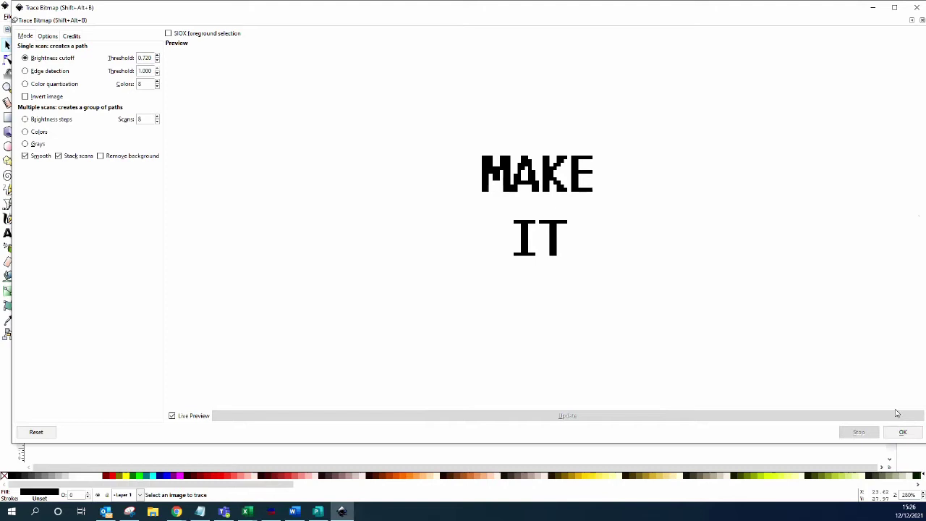
click(916, 8)
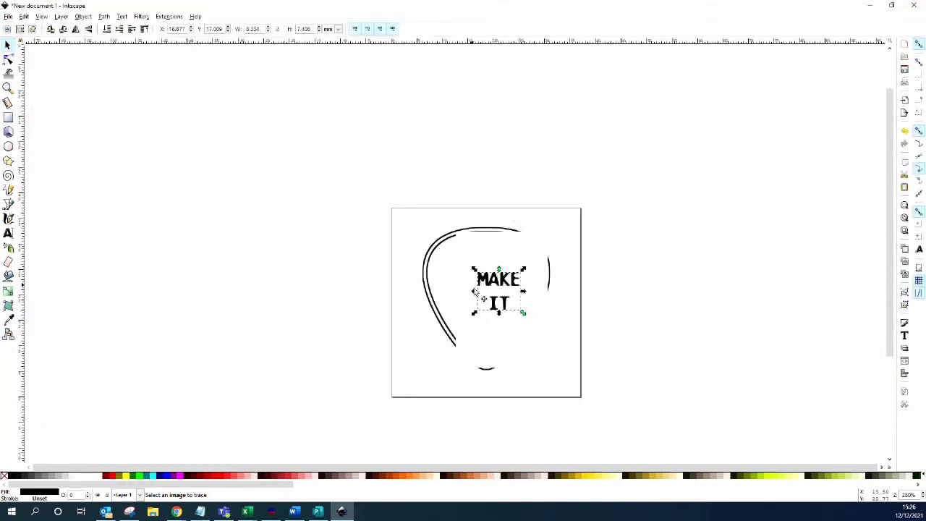
Step: Delete the leftover MAKE IT bitmap and reposition the traced lettering inside the pick
drag(469, 250, 249, 233)
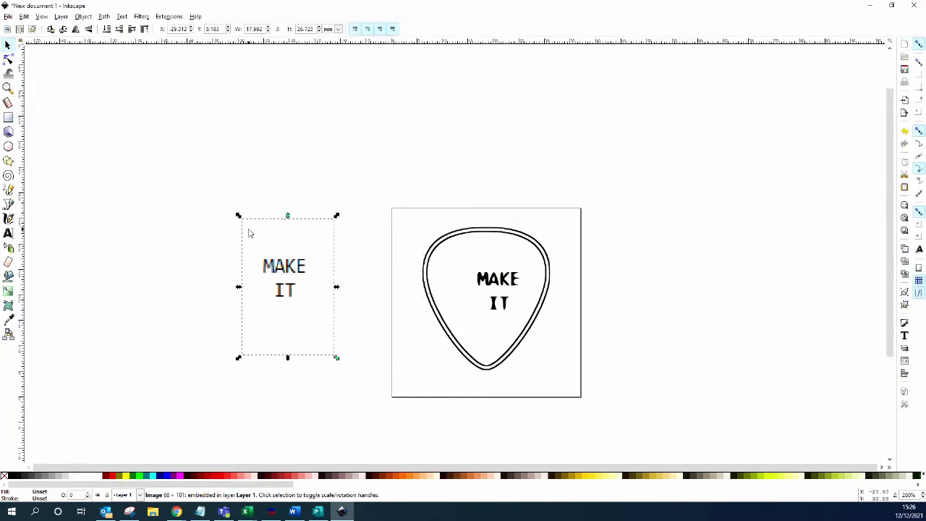
key(Delete)
click(506, 288)
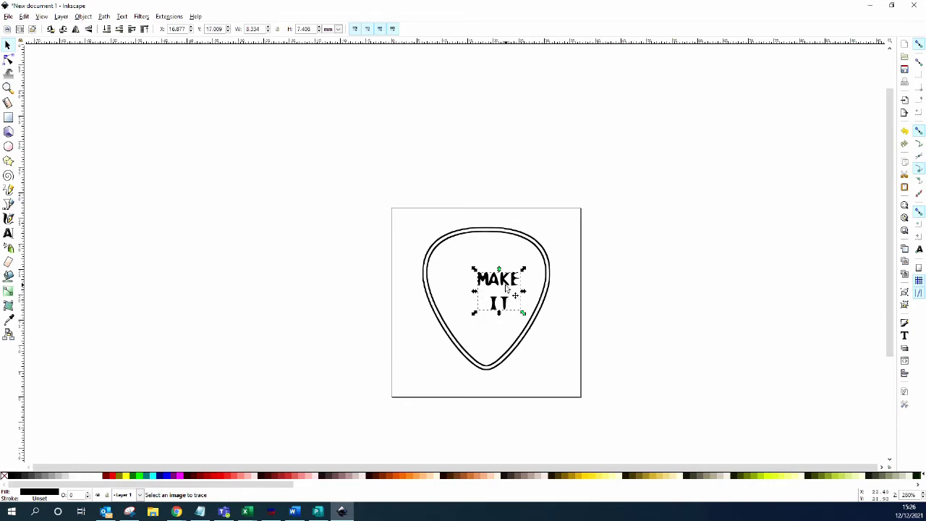
mouse_move(507, 288)
mouse_down()
mouse_move(487, 286)
mouse_move(532, 332)
mouse_move(493, 273)
mouse_up()
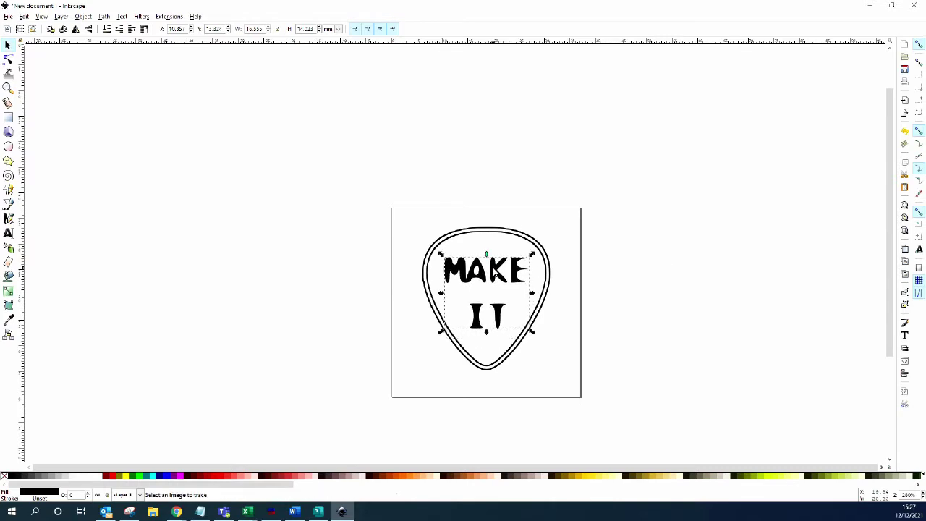
click(699, 289)
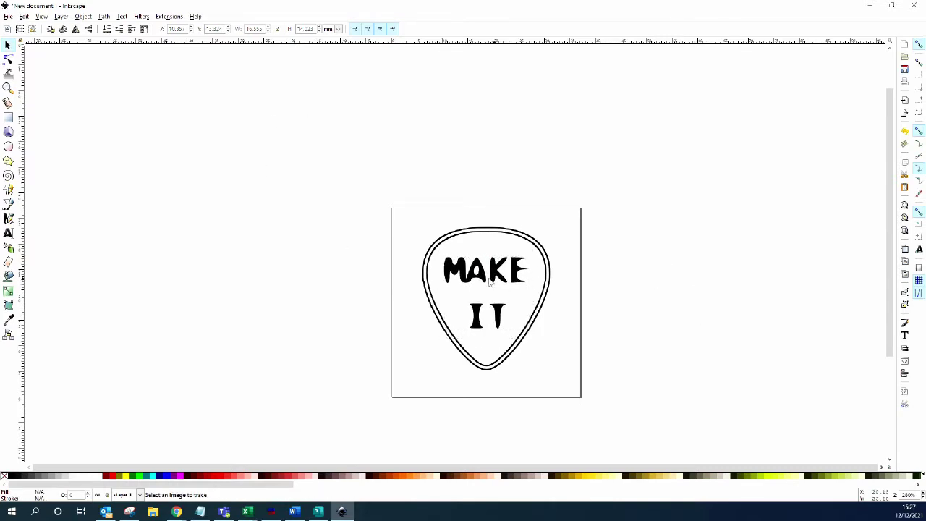
Step: Delete the guitar-pick outline, leaving only the MAKE IT lettering
click(513, 236)
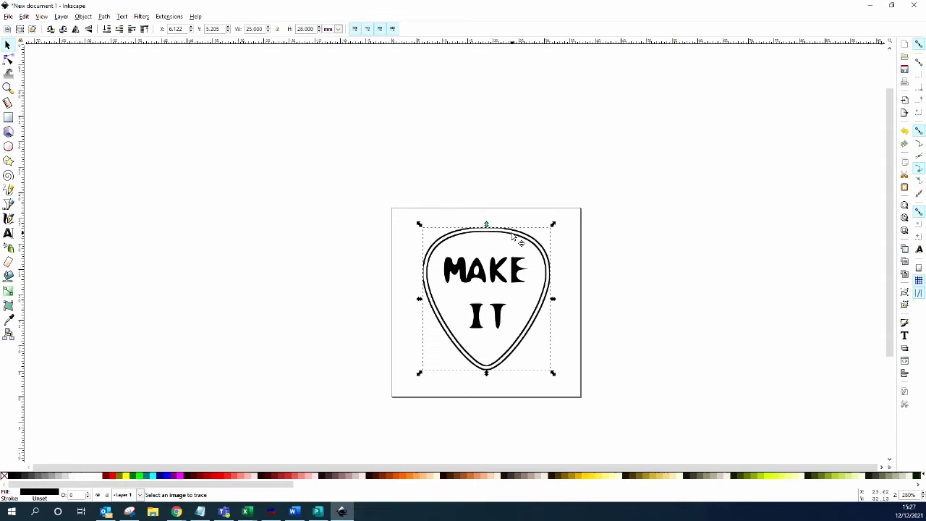
right_click(512, 234)
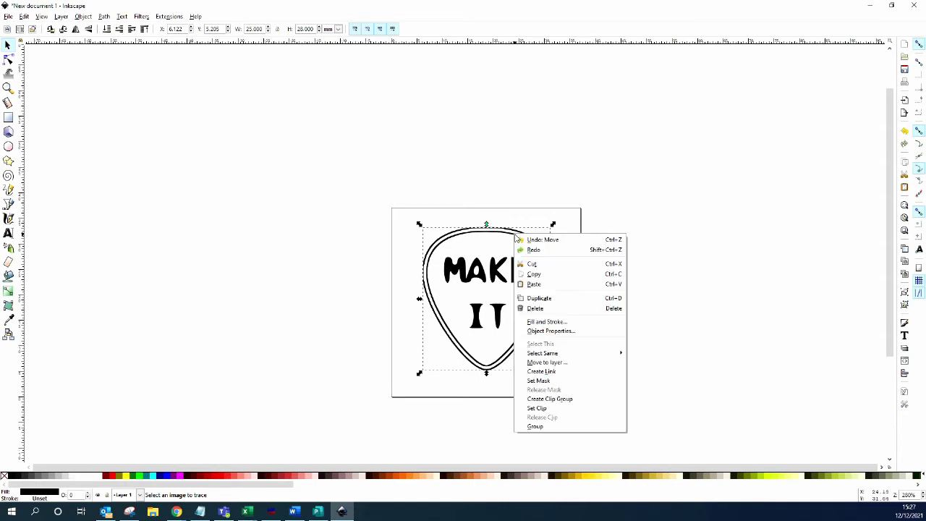
click(541, 308)
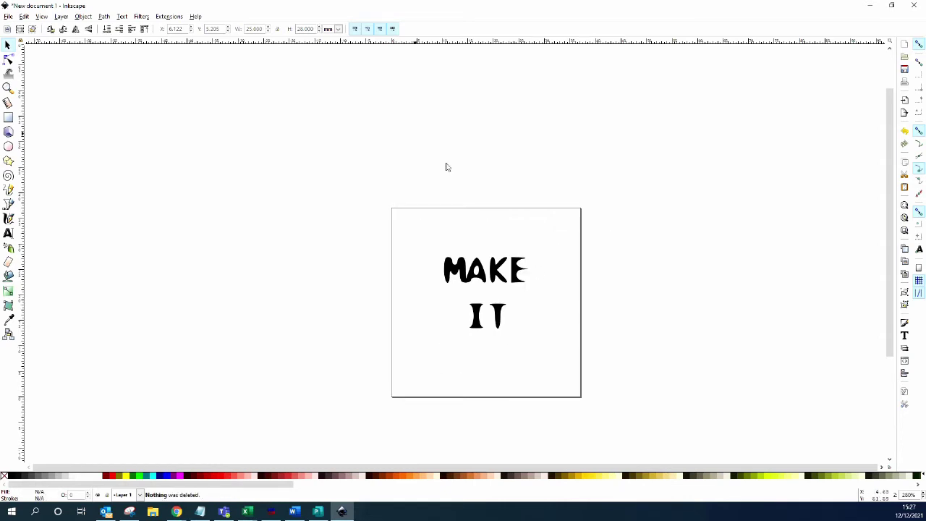
Step: Generate laser G-code from the page with the Raster 2 Laser GCode generator
click(171, 20)
mouse_move(238, 49)
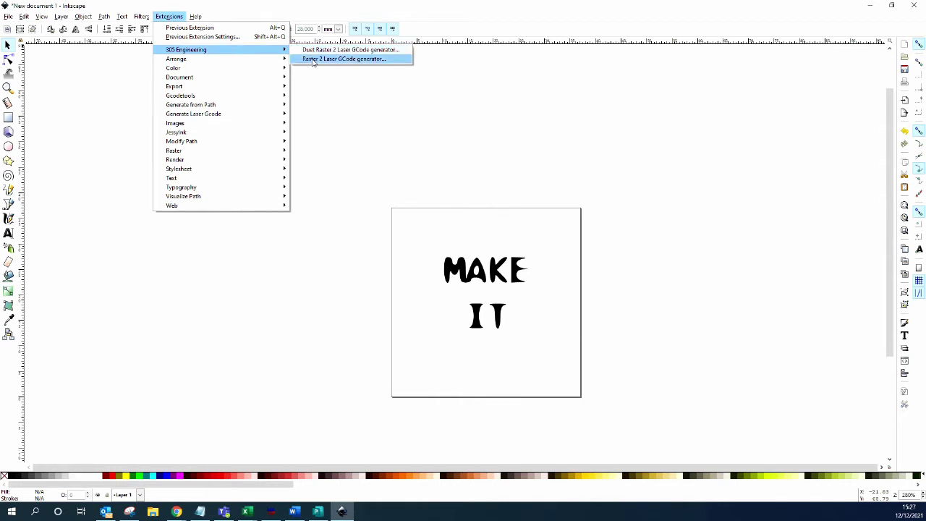
click(313, 59)
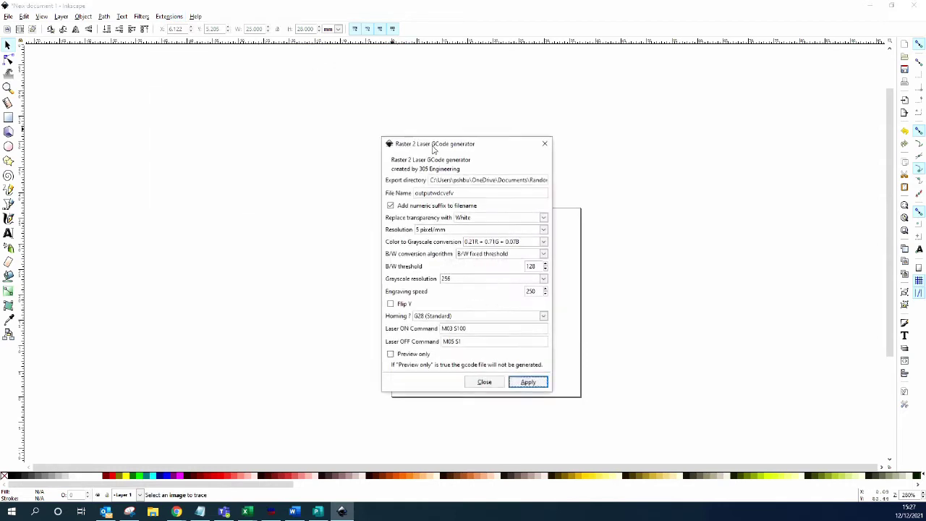
click(527, 382)
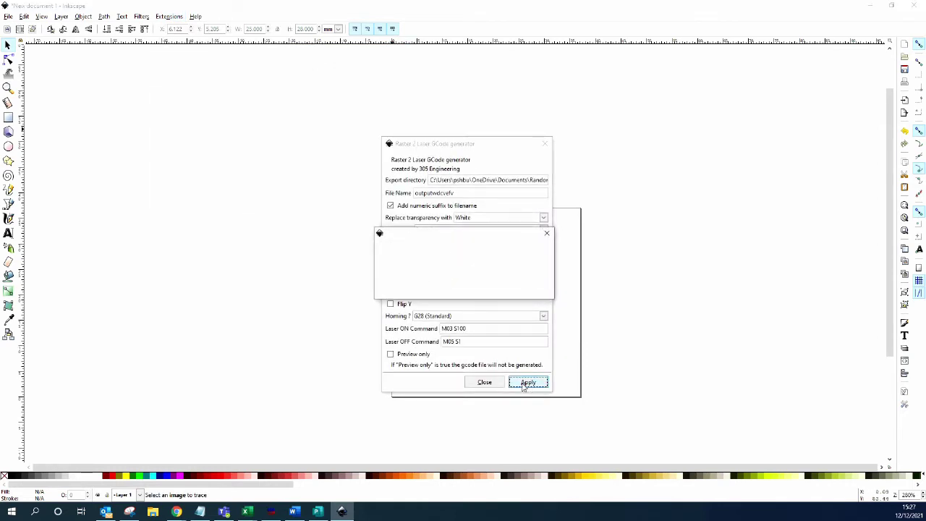
click(541, 144)
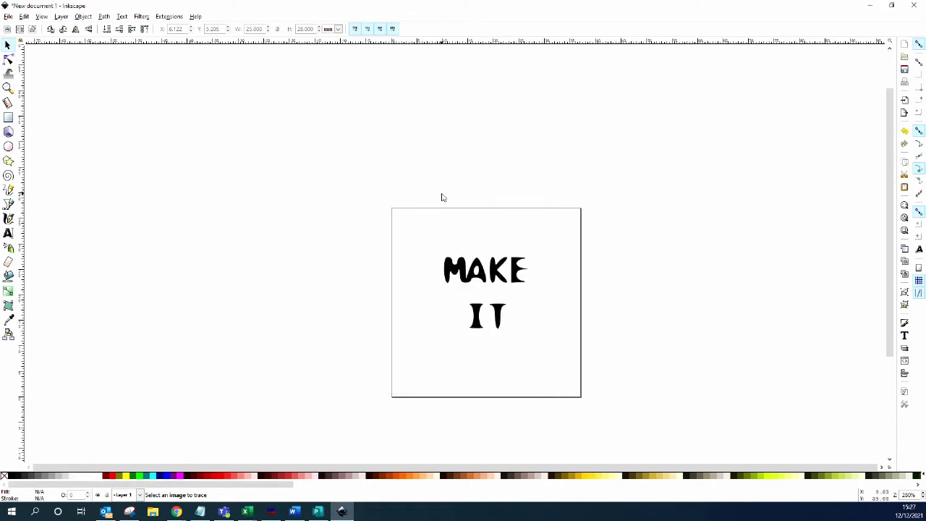
Step: Load the newly exported pick PNG into LaserGRBL and create a vectorized job from it
click(271, 510)
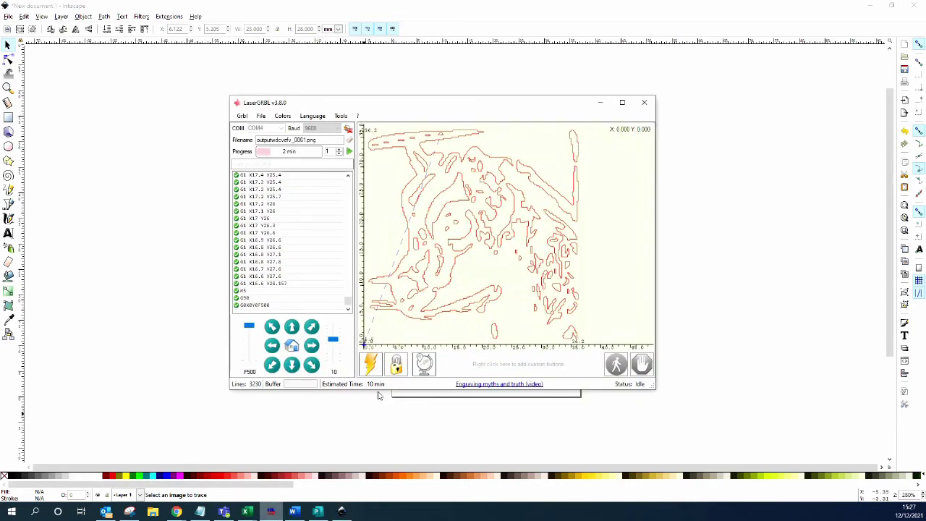
click(350, 141)
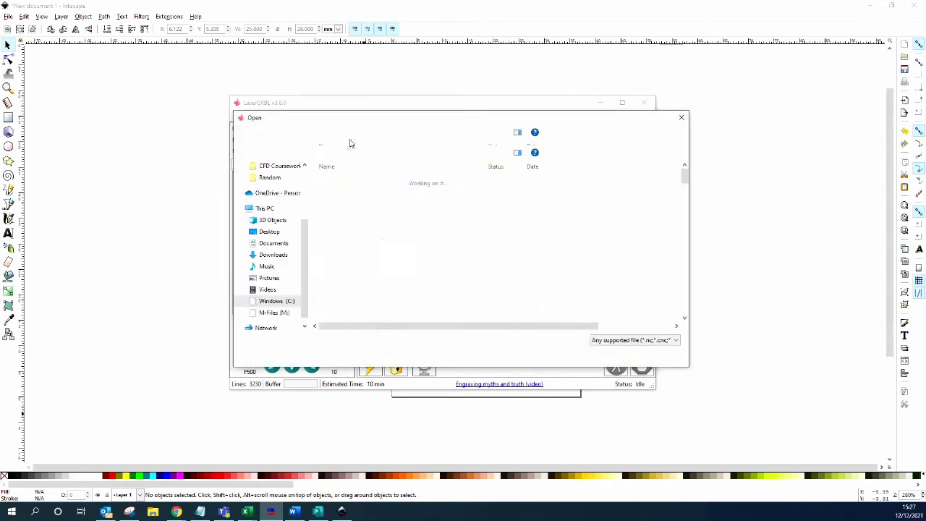
double_click(394, 294)
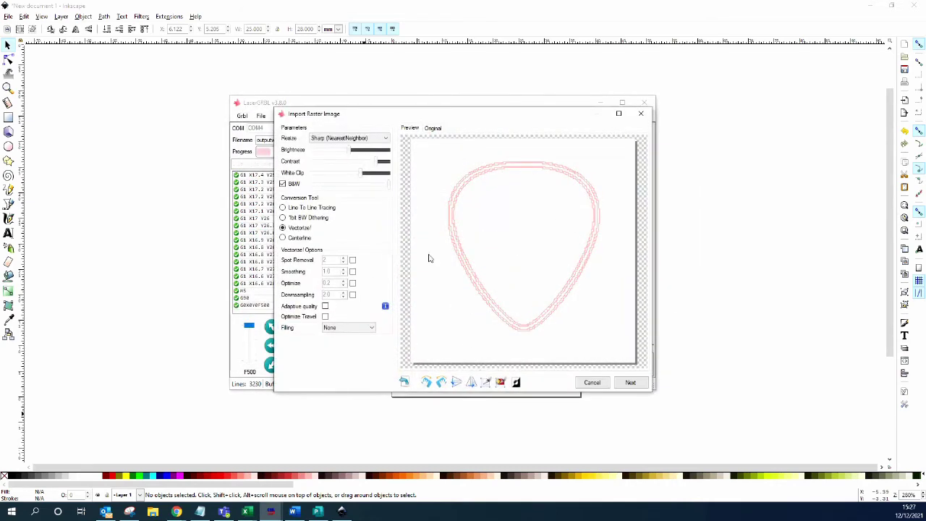
click(631, 384)
click(514, 313)
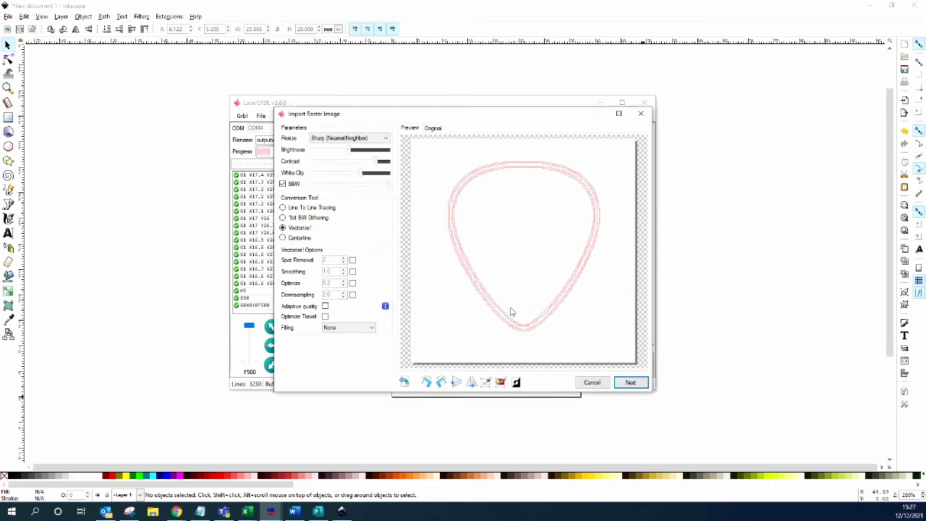